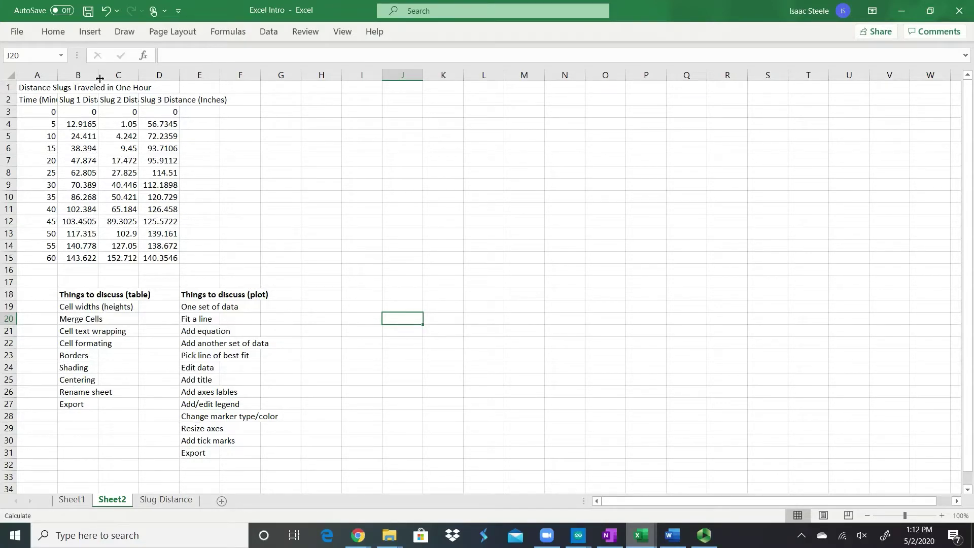
Step: Compare the raw slug data on Sheet2 with the formatted table and chart on the Slug Distance sheet
{"action": "mouse_move", "coordinate": [98, 76]}
{"action": "left_mouse_down"}
{"action": "mouse_move", "coordinate": [135, 75]}
{"action": "mouse_move", "coordinate": [98, 75]}
{"action": "left_mouse_up"}
{"action": "left_click_drag", "start_coordinate": [45, 88], "coordinate": [193, 88]}
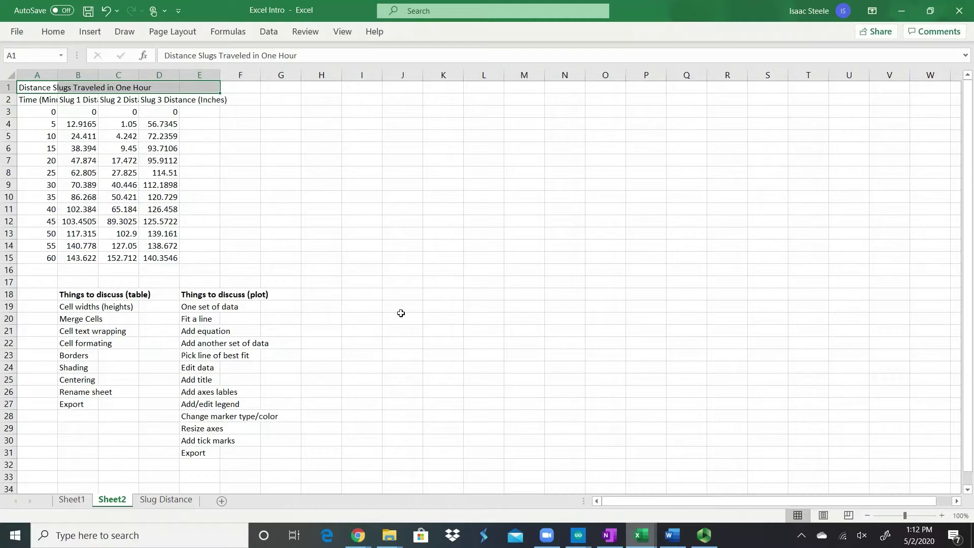
{"action": "left_click", "coordinate": [164, 501]}
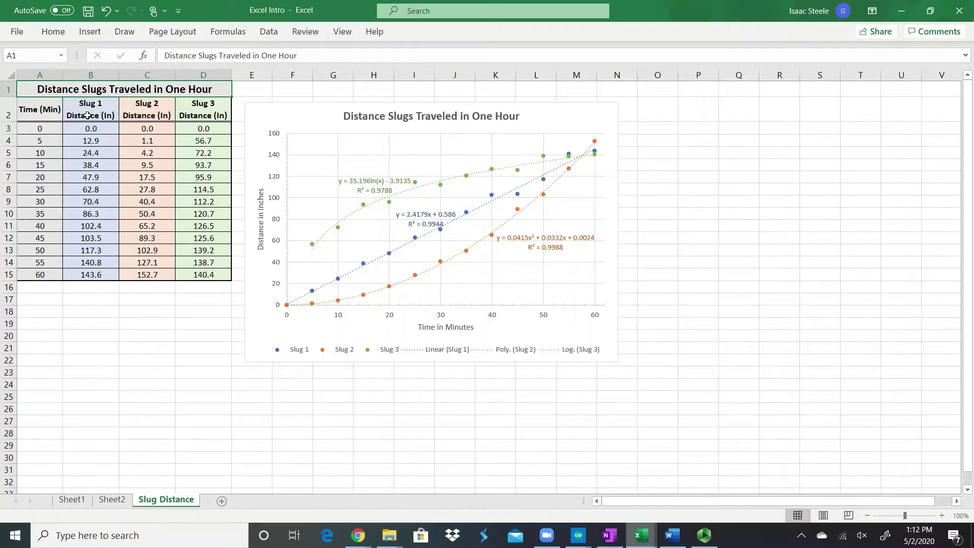
{"action": "left_click", "coordinate": [52, 31]}
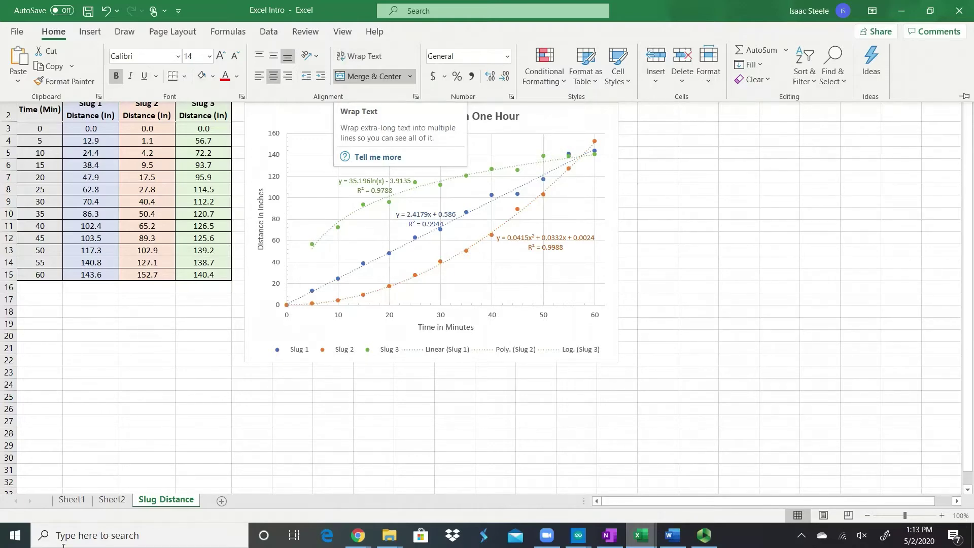
{"action": "left_click", "coordinate": [117, 504]}
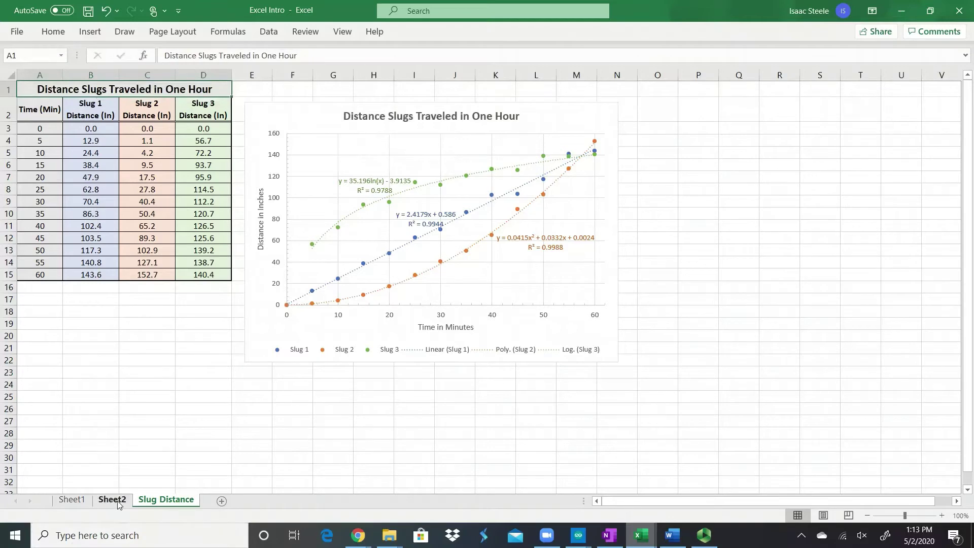
{"action": "left_click", "coordinate": [118, 504]}
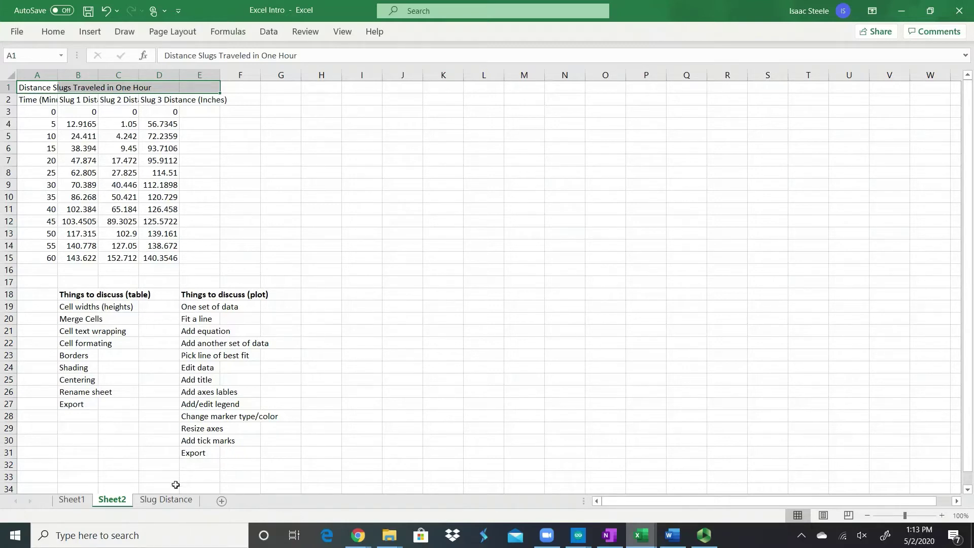
{"action": "left_click", "coordinate": [172, 500]}
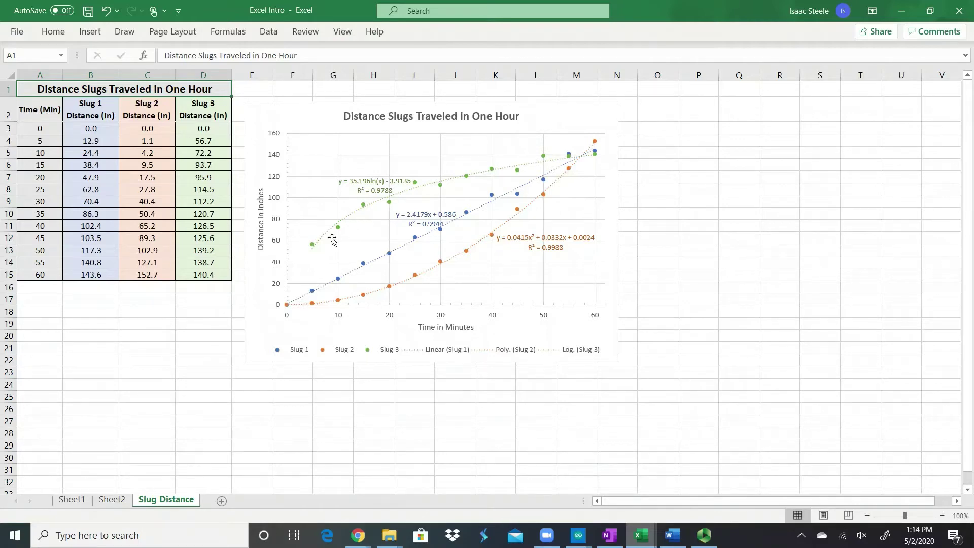
{"action": "left_click", "coordinate": [563, 124]}
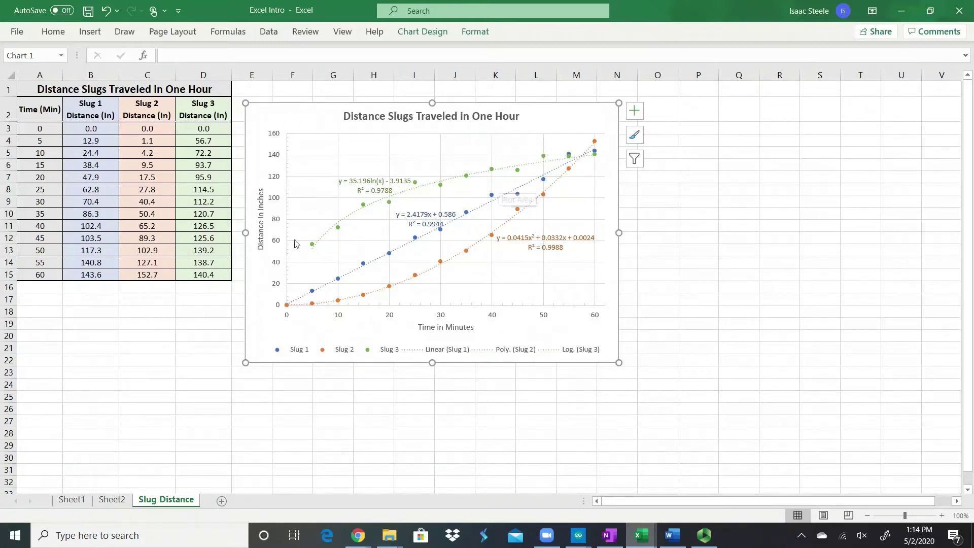
Step: Copy the slug distance table A1:D15 into the blank Word document with its source formatting and add an empty line below it
{"action": "left_click", "coordinate": [207, 272]}
{"action": "left_click_drag", "start_coordinate": [207, 273], "coordinate": [37, 91]}
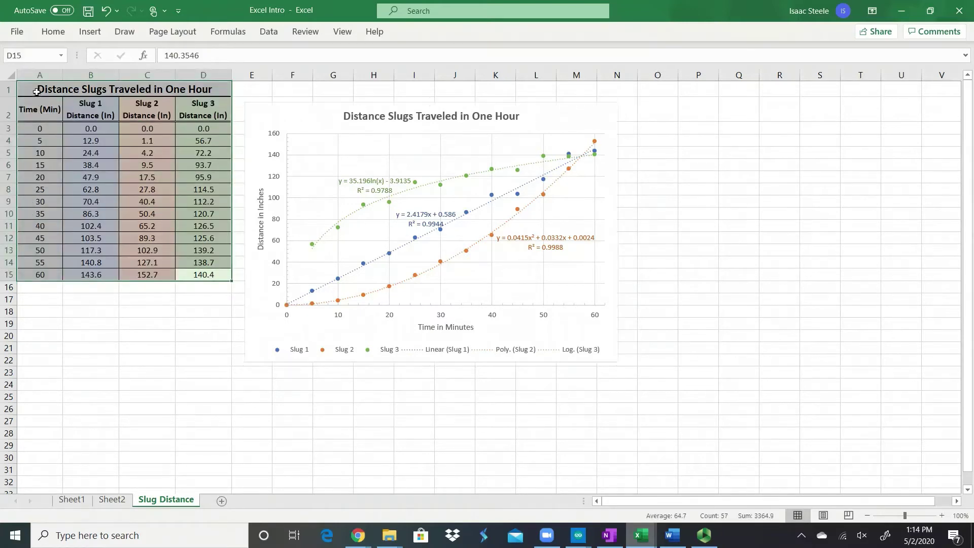
{"action": "key", "text": "ctrl+c"}
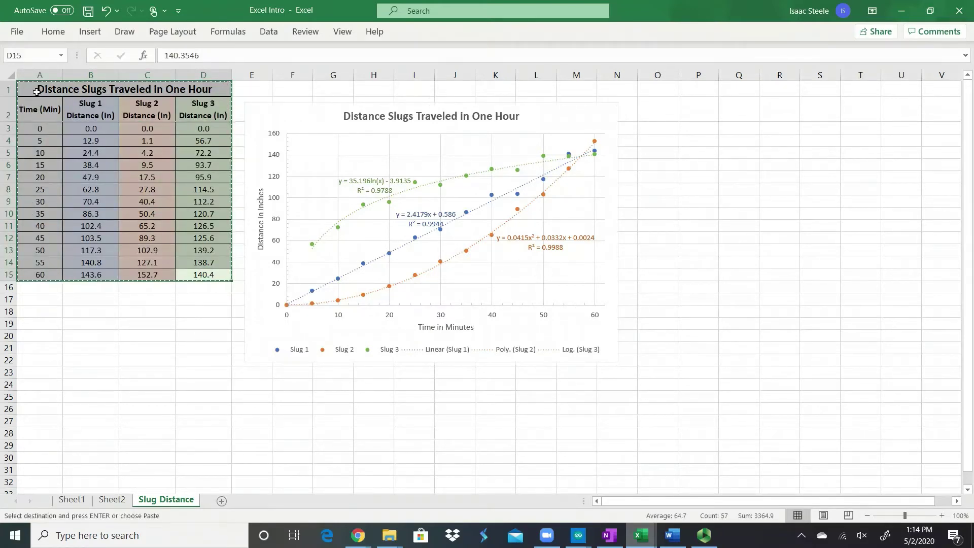
{"action": "mouse_move", "coordinate": [672, 534]}
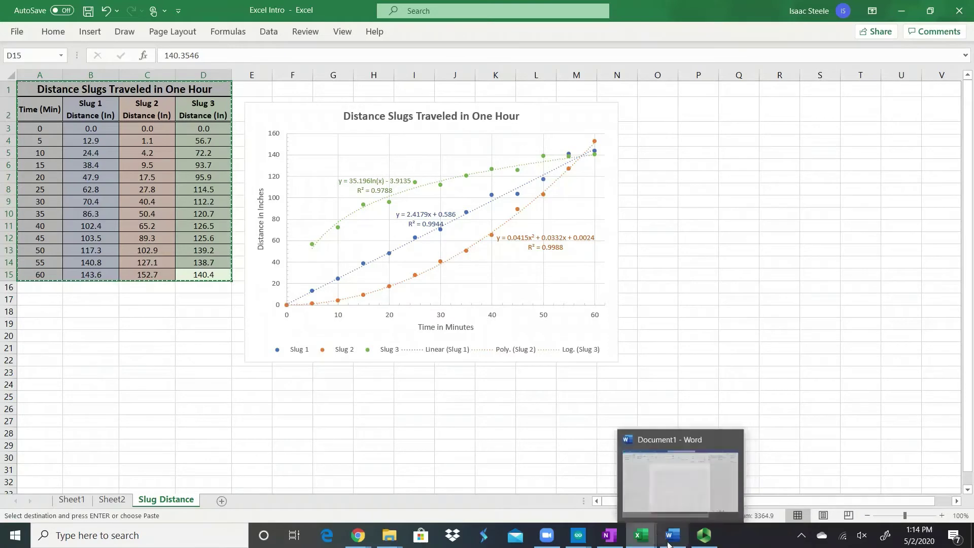
{"action": "left_click", "coordinate": [668, 485]}
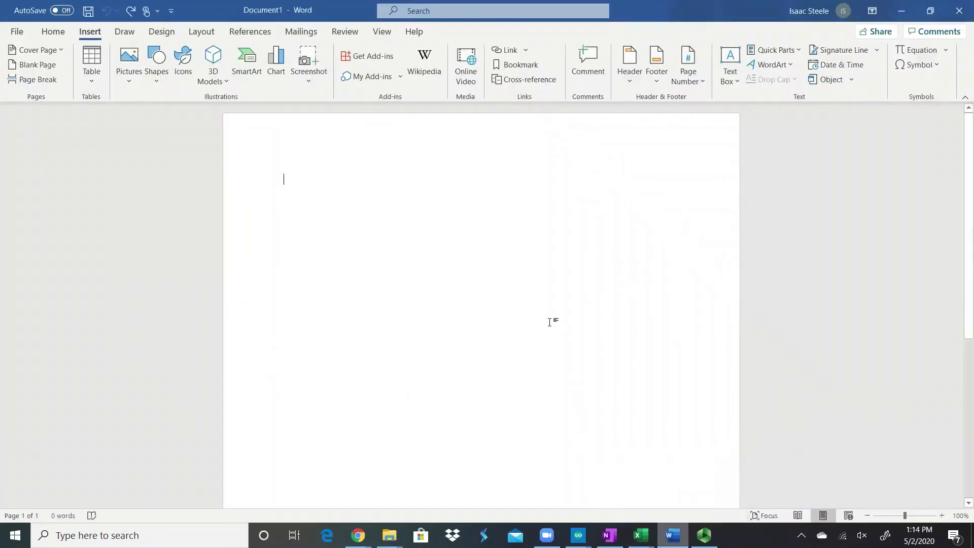
{"action": "right_click", "coordinate": [330, 190]}
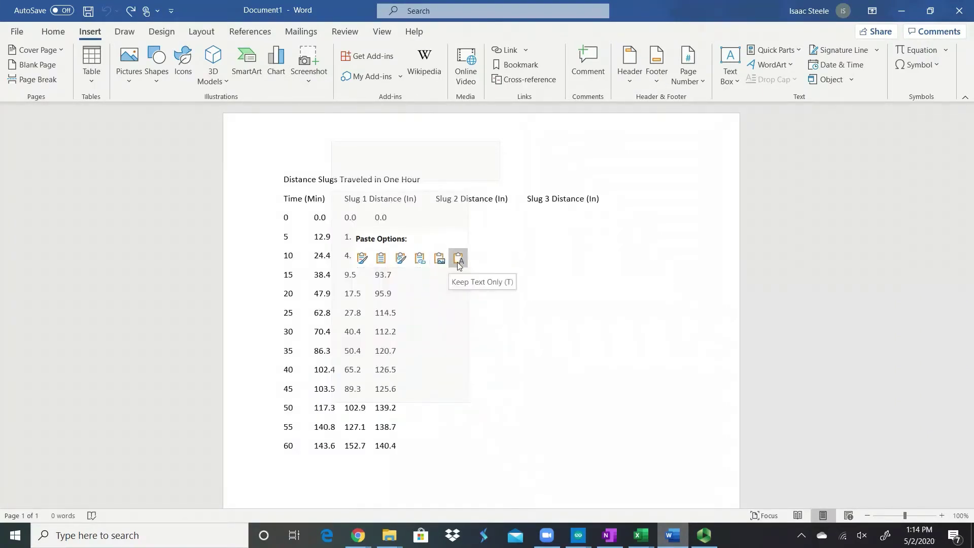
{"action": "left_click", "coordinate": [361, 258]}
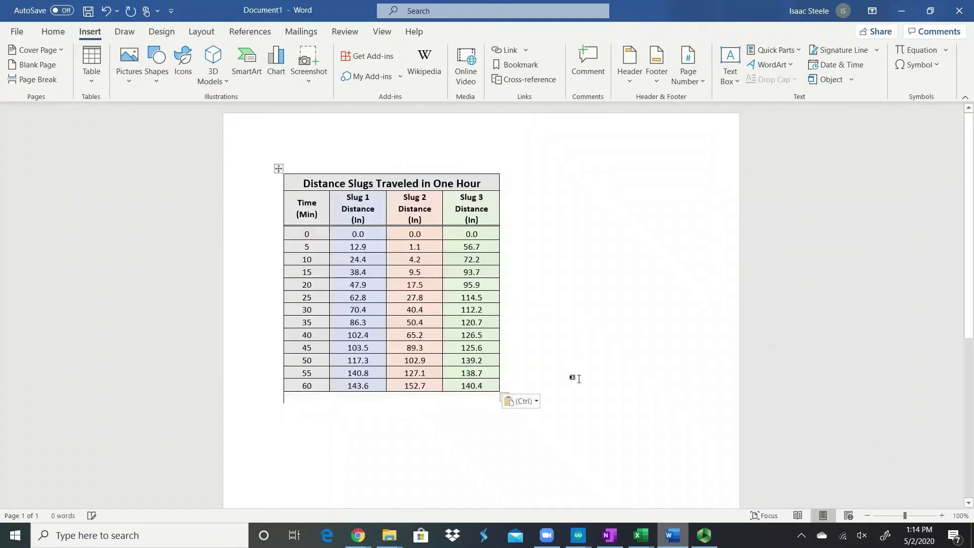
{"action": "key", "text": "Return"}
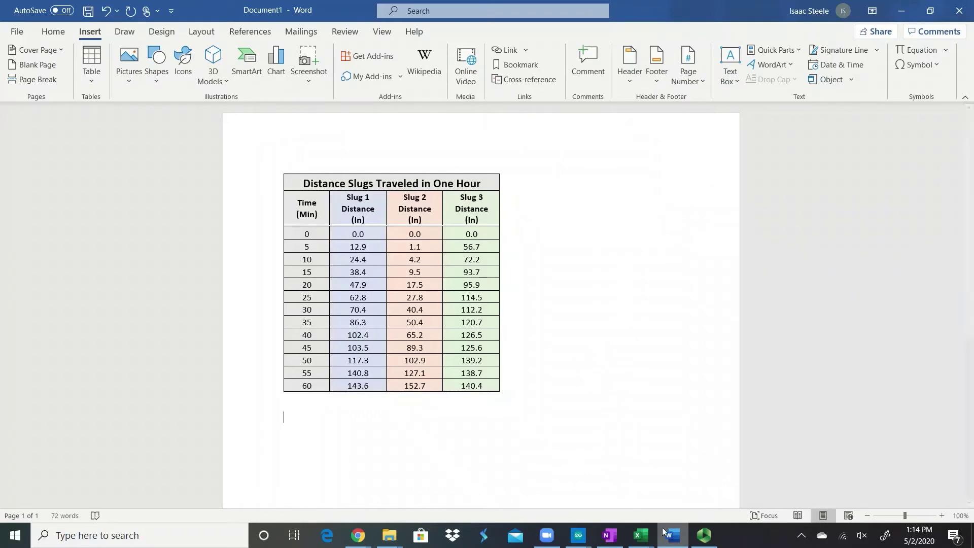
Step: Copy the Excel slug distance chart into the Word document below the table and shrink the pasted chart
{"action": "mouse_move", "coordinate": [641, 535]}
{"action": "left_click", "coordinate": [817, 482]}
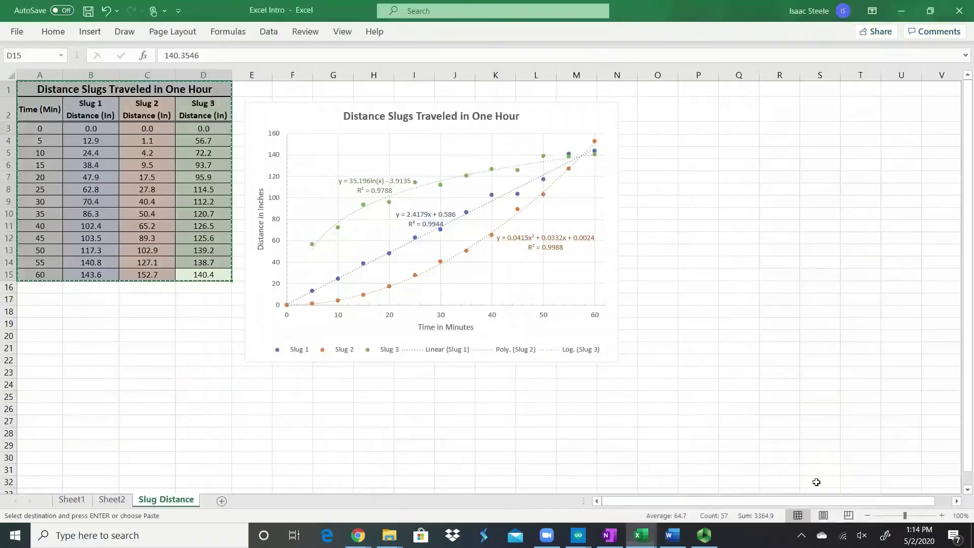
{"action": "left_click", "coordinate": [582, 120]}
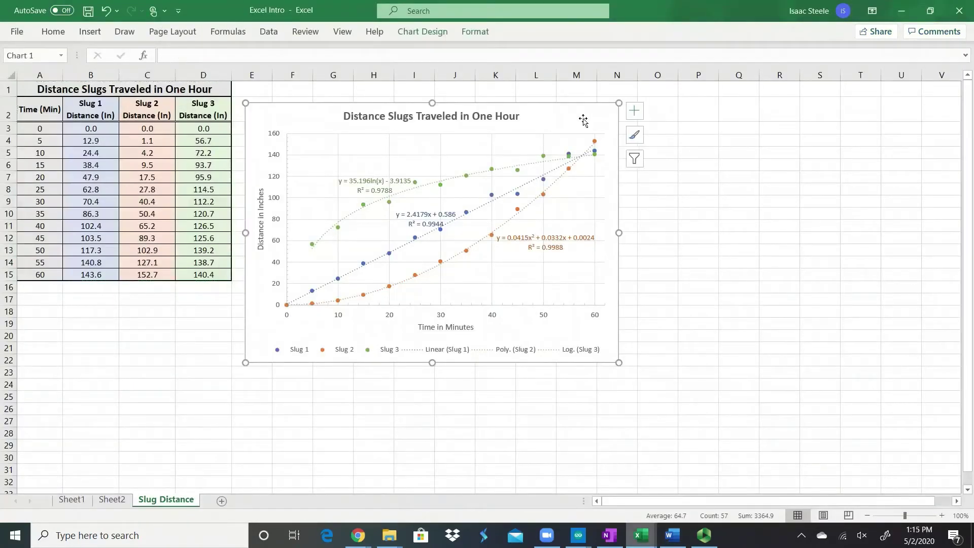
{"action": "mouse_move", "coordinate": [678, 544]}
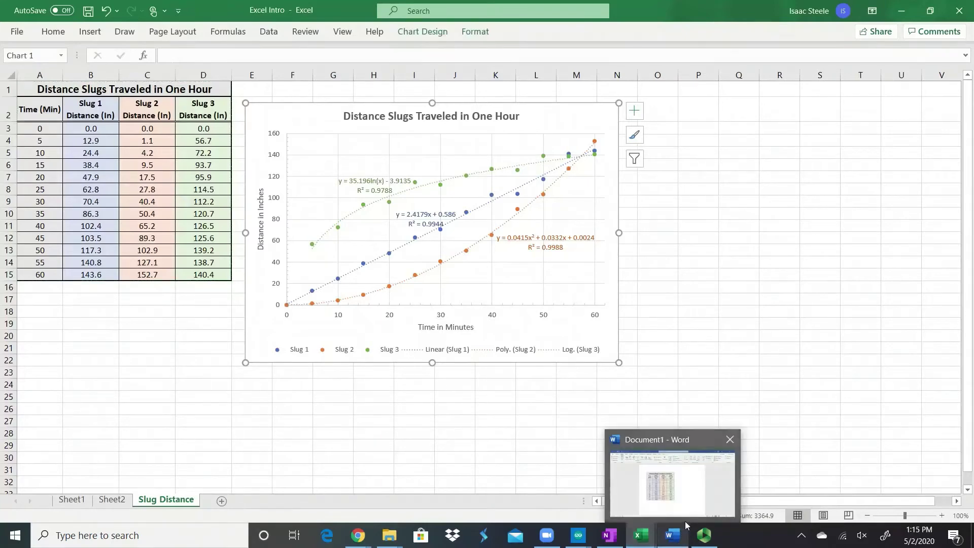
{"action": "left_click", "coordinate": [685, 522]}
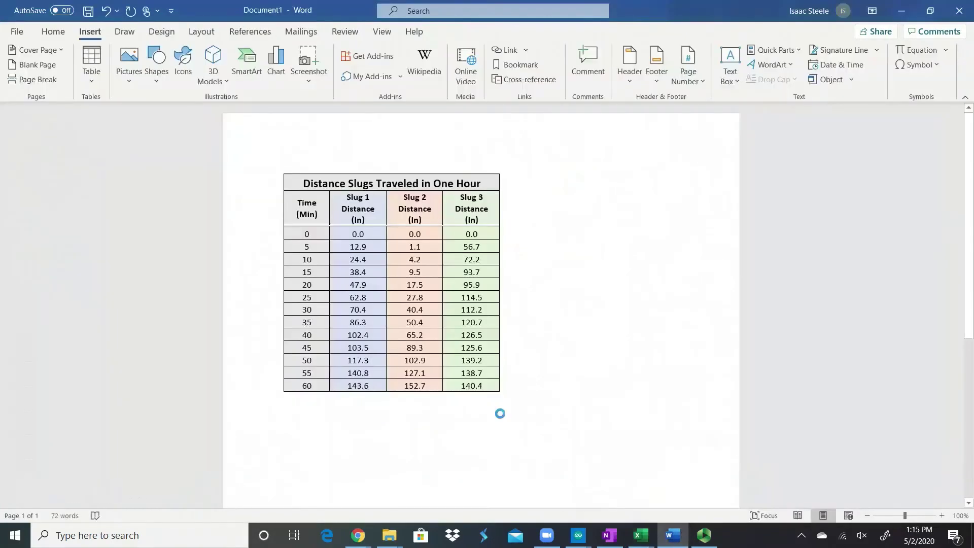
{"action": "key", "text": "ctrl+v"}
{"action": "scroll", "coordinate": [640, 358], "scroll_direction": "down", "scroll_amount": 1}
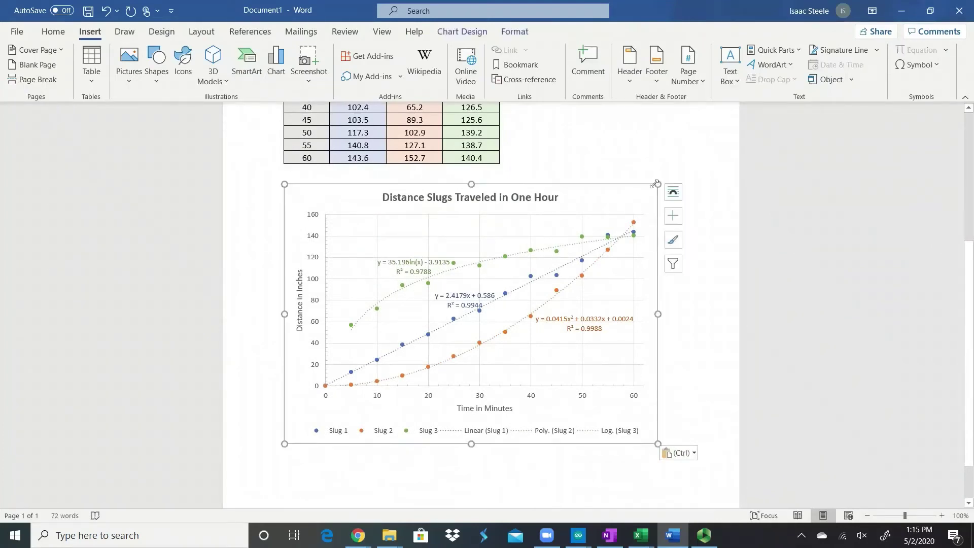
{"action": "left_click", "coordinate": [657, 183]}
{"action": "left_click_drag", "start_coordinate": [657, 183], "coordinate": [617, 184]}
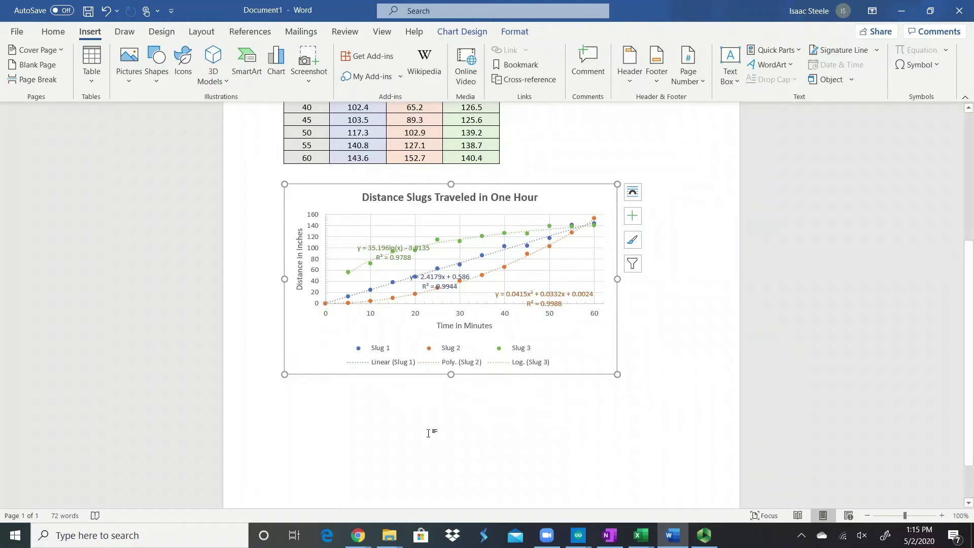
Step: Copy the My Data chart from the Google Sheets spreadsheet and paste it into the blank Google Docs document, linked to the spreadsheet
{"action": "mouse_move", "coordinate": [358, 536]}
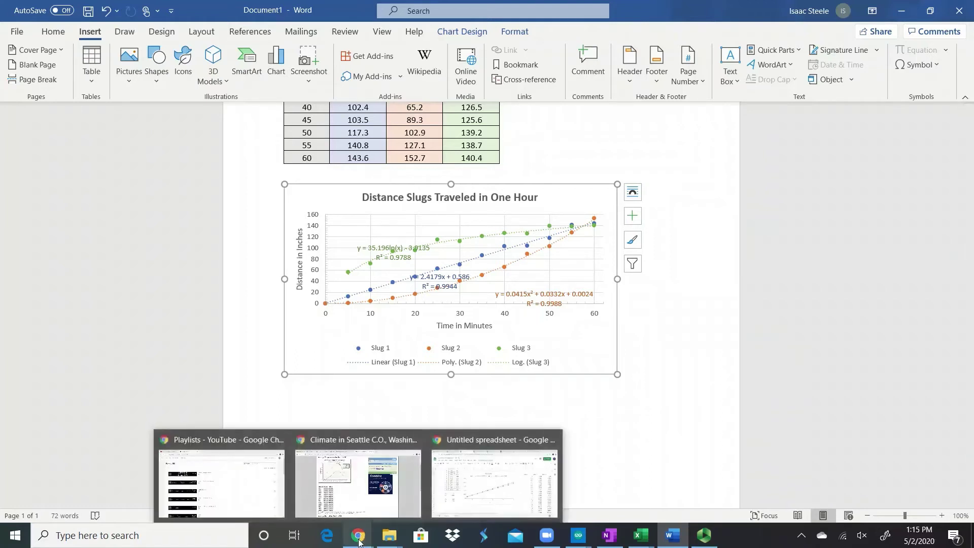
{"action": "left_click", "coordinate": [505, 479]}
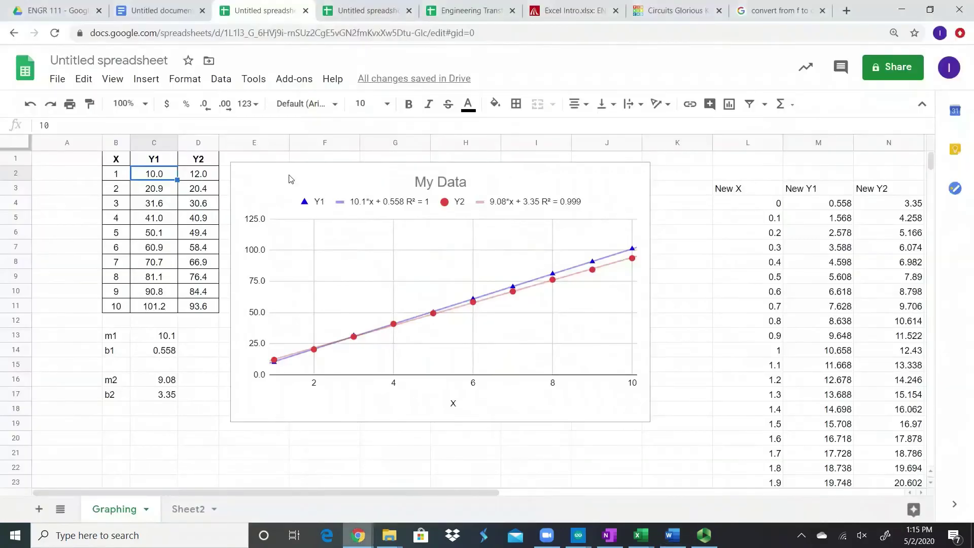
{"action": "left_click", "coordinate": [257, 181]}
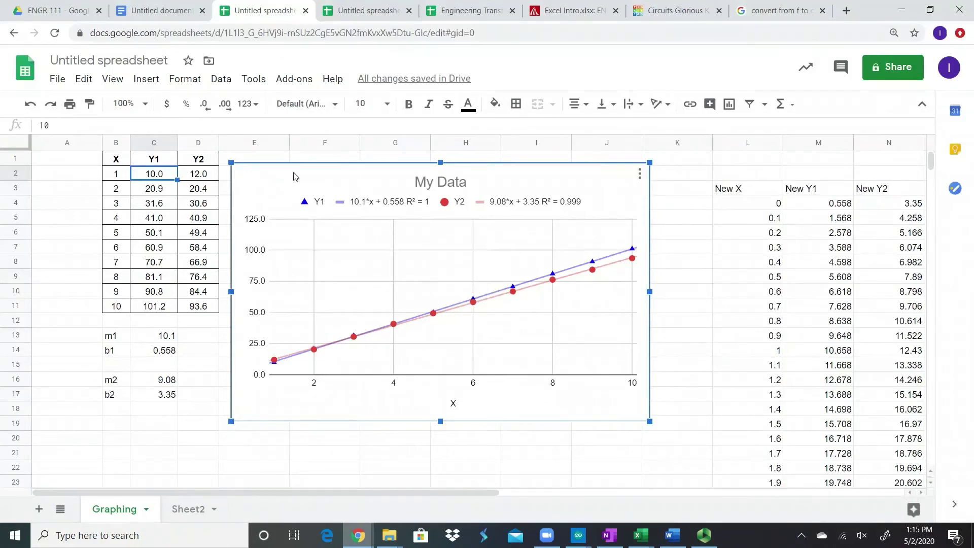
{"action": "left_click", "coordinate": [640, 174]}
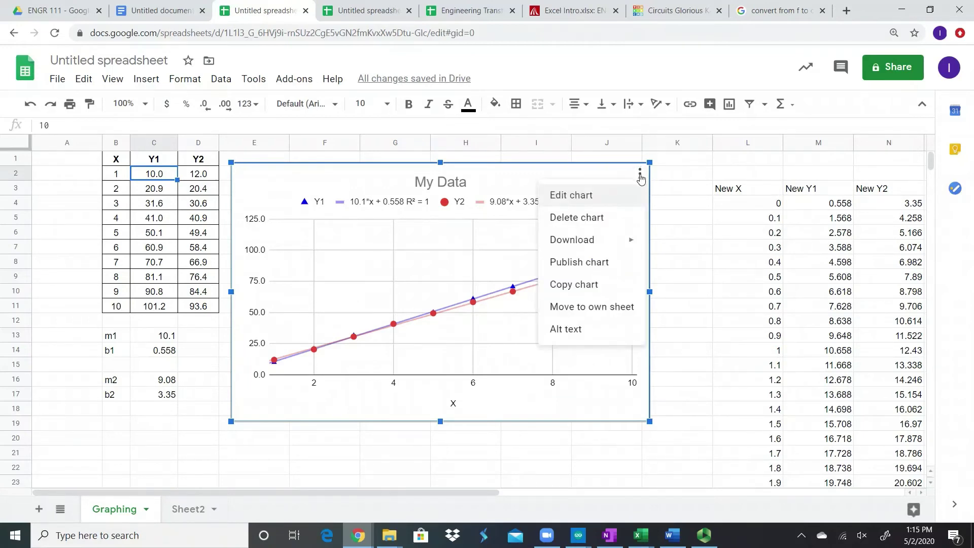
{"action": "left_click", "coordinate": [607, 284]}
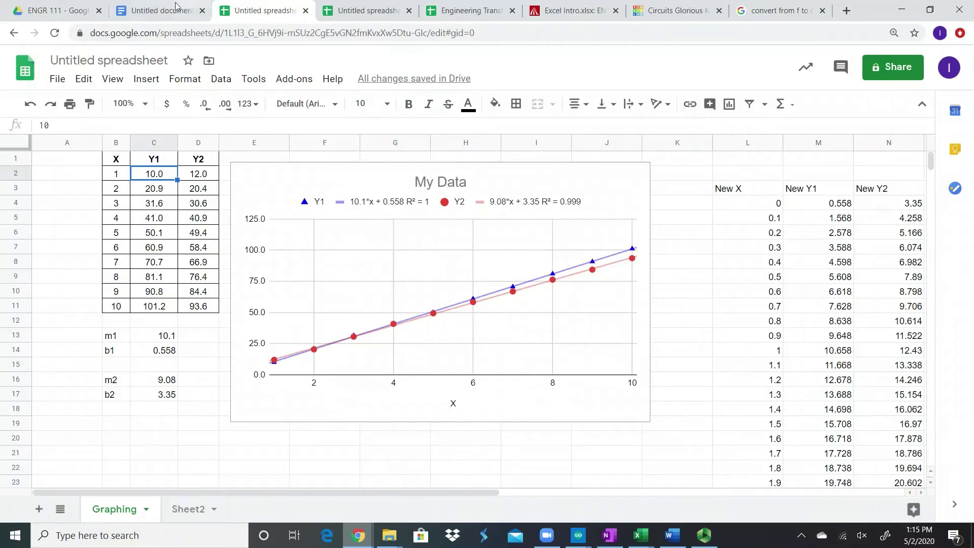
{"action": "left_click", "coordinate": [149, 15]}
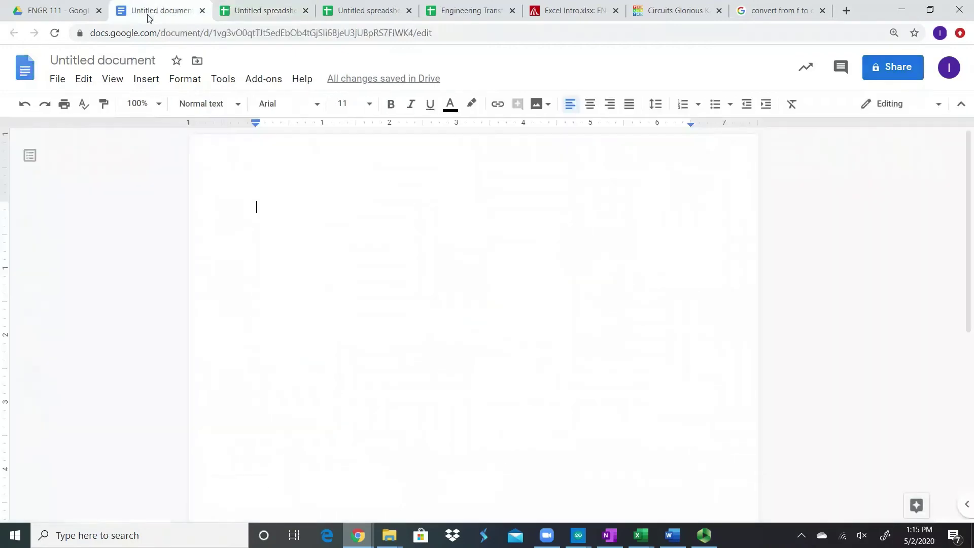
{"action": "right_click", "coordinate": [267, 206]}
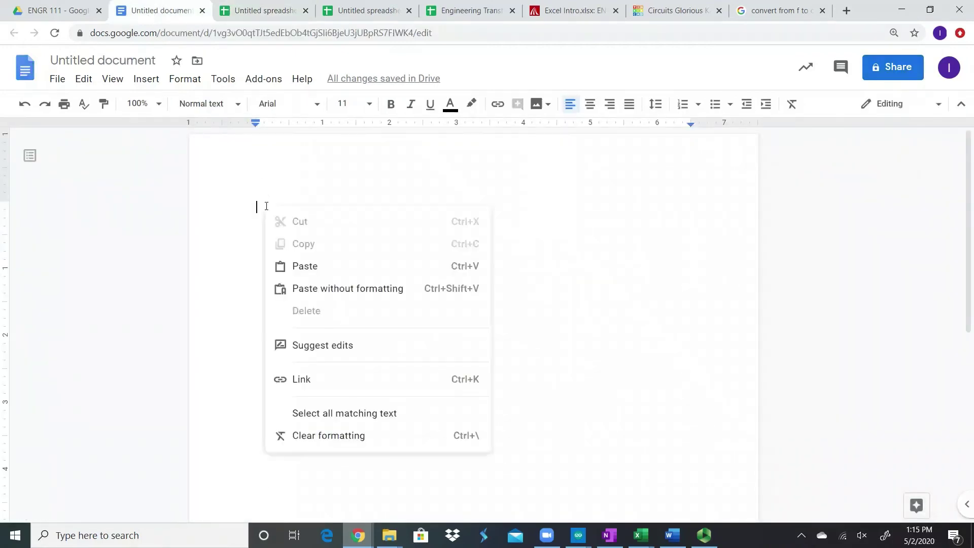
{"action": "left_click", "coordinate": [300, 265]}
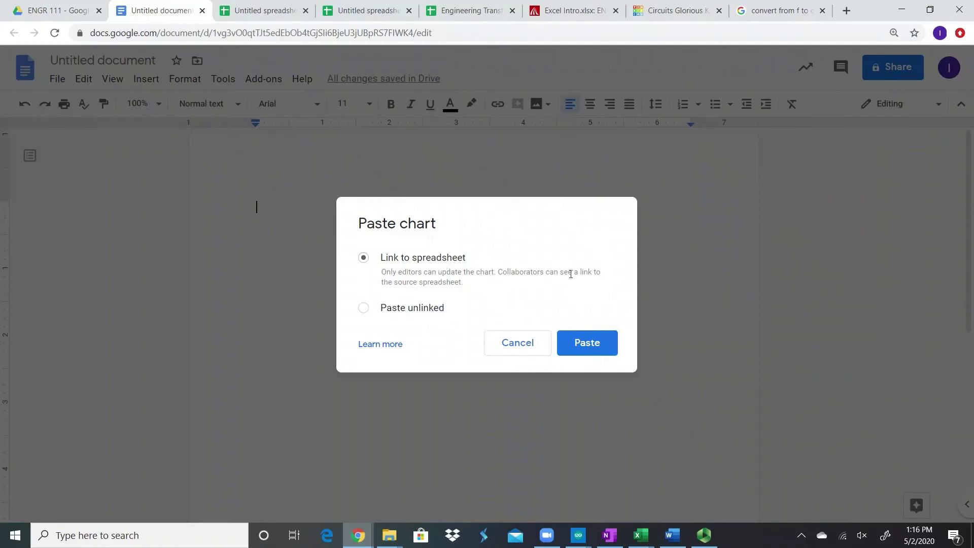
{"action": "left_click", "coordinate": [597, 351]}
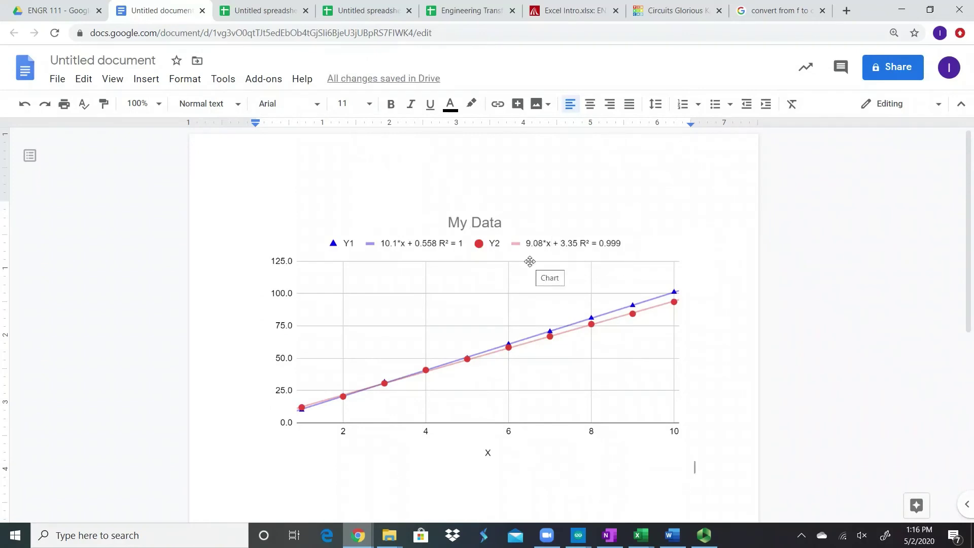
Step: Set the first Y1 value in cell C2 of the Google Sheets spreadsheet to 30 and update the linked chart in Google Docs
{"action": "left_click", "coordinate": [277, 11]}
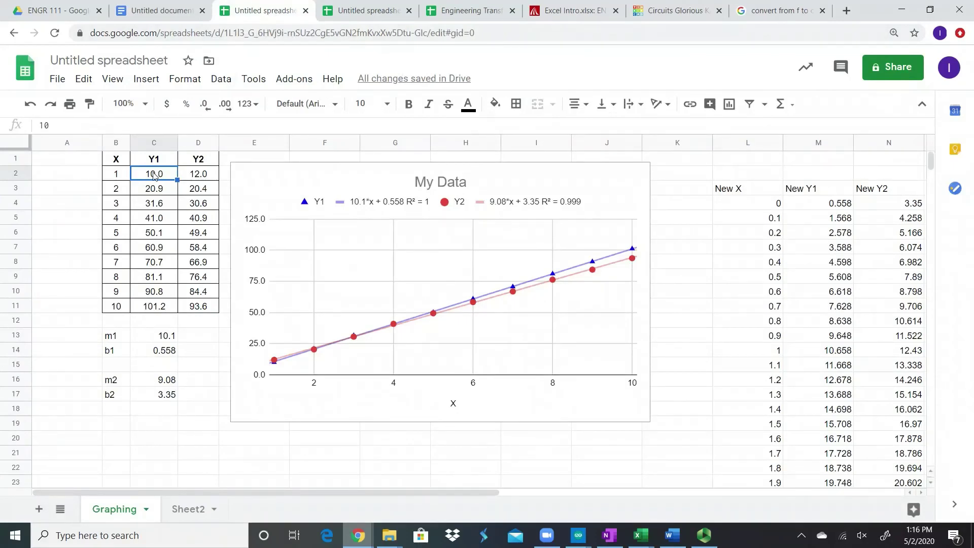
{"action": "type", "text": "30"}
{"action": "key", "text": "Return"}
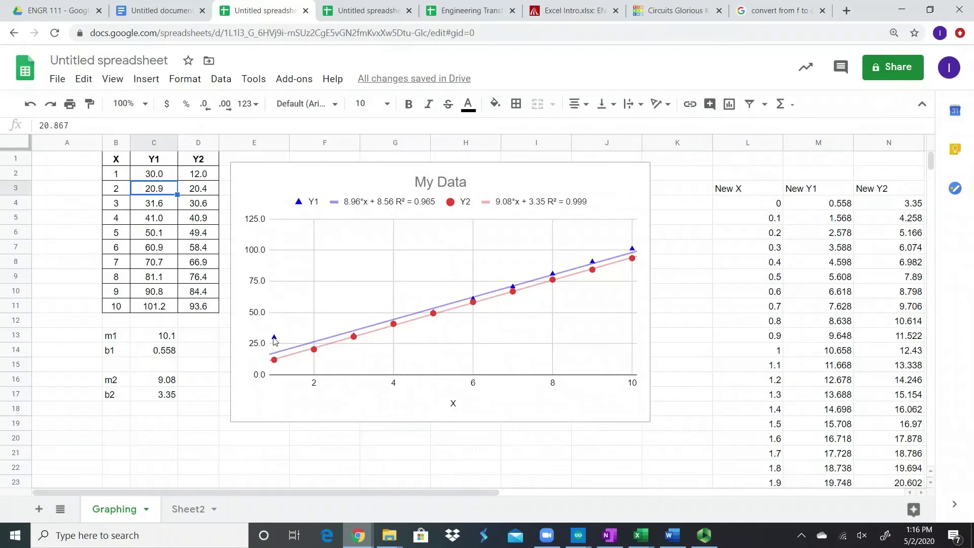
{"action": "left_click", "coordinate": [162, 14]}
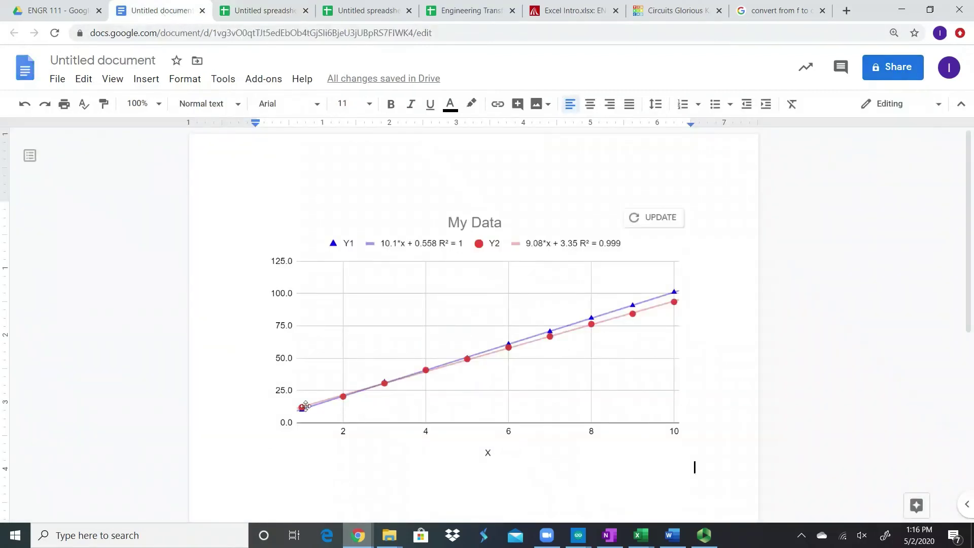
{"action": "left_click", "coordinate": [661, 218]}
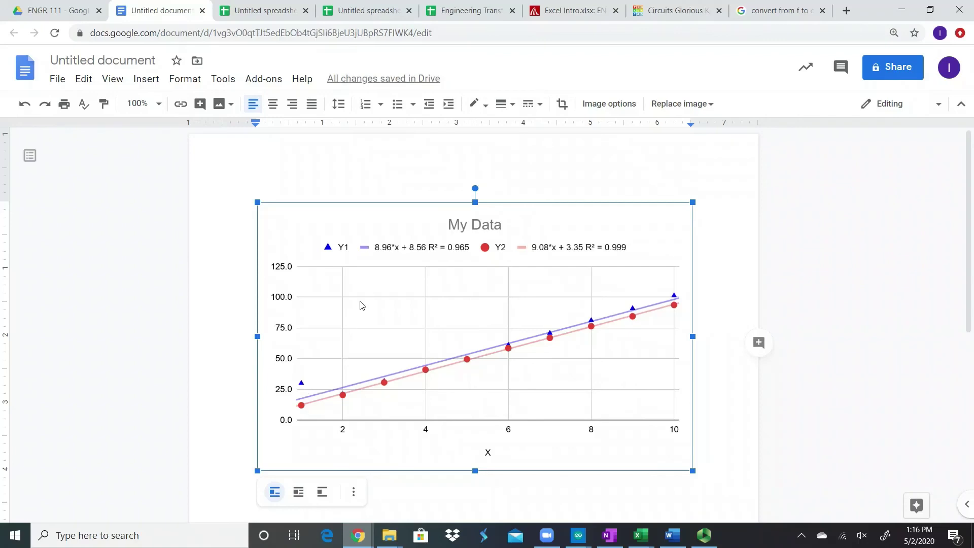
Step: Fill the value 30 from C2 down the Y1 column to C11 in Google Sheets and update the linked Google Docs chart
{"action": "left_click", "coordinate": [242, 8]}
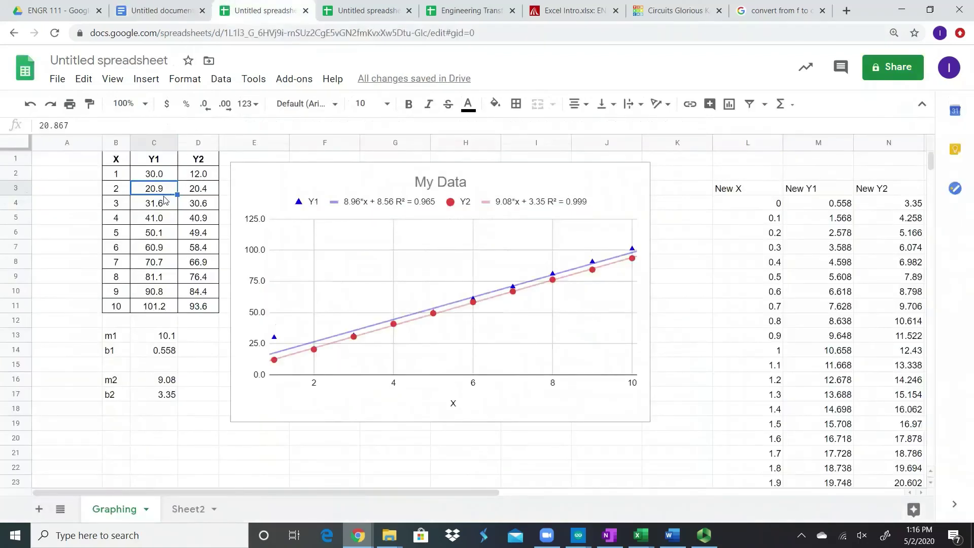
{"action": "left_click", "coordinate": [165, 176]}
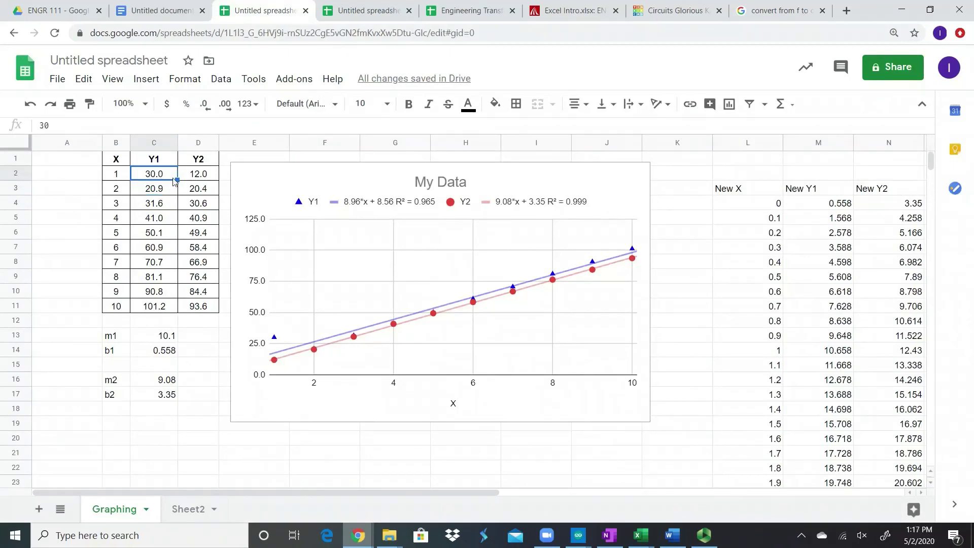
{"action": "left_click_drag", "start_coordinate": [177, 179], "coordinate": [176, 310]}
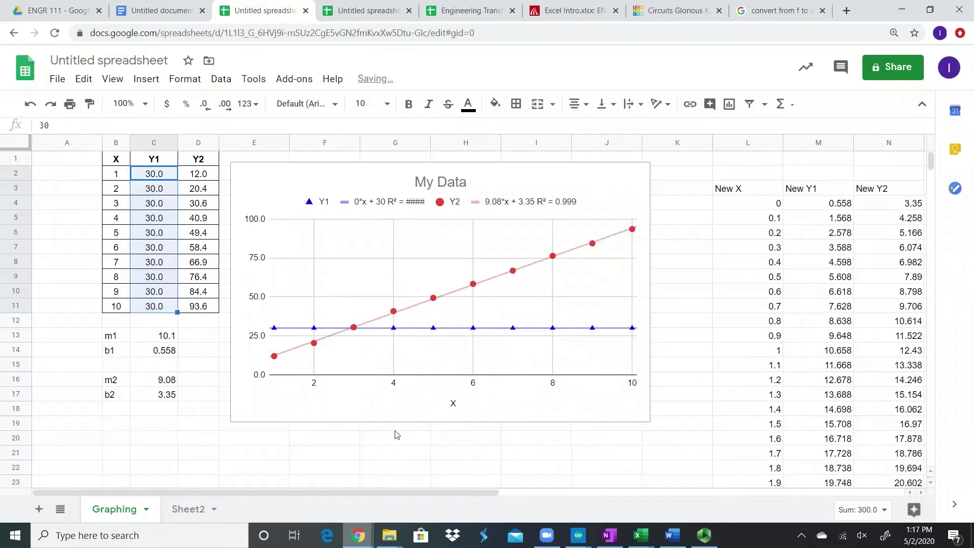
{"action": "left_click", "coordinate": [166, 11]}
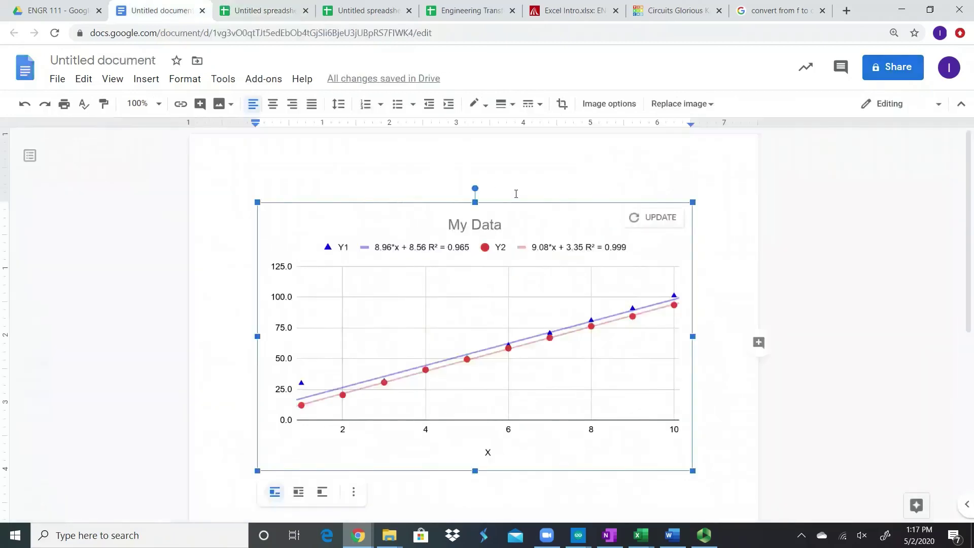
{"action": "left_click", "coordinate": [646, 220]}
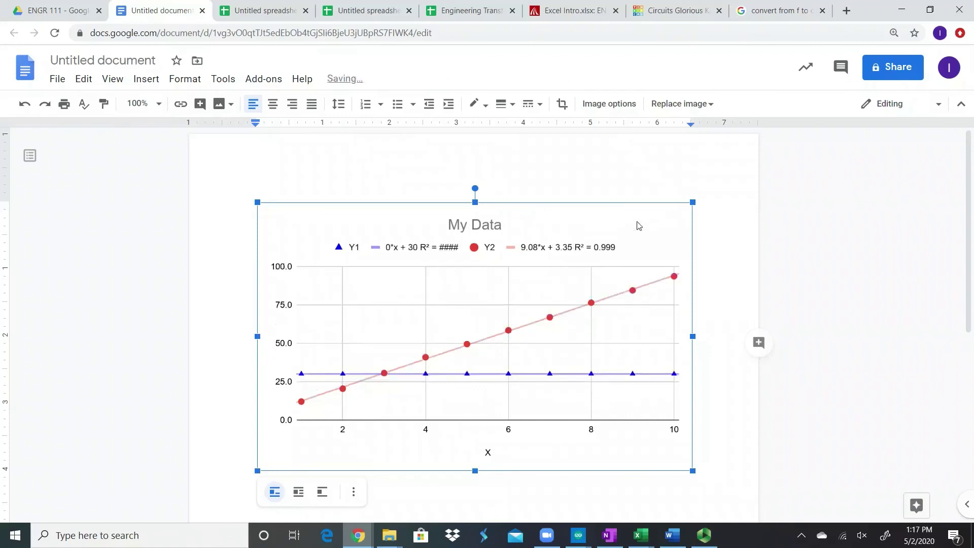